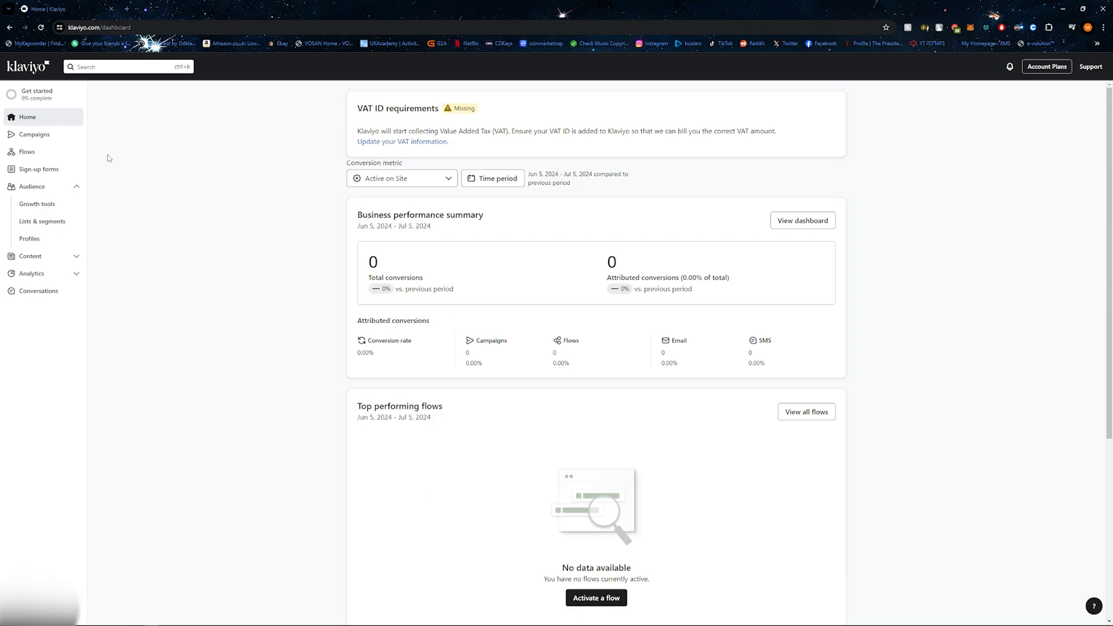
# Step: Create a new flow from scratch named "Welcome", without any tags
pyautogui.click(27, 151)
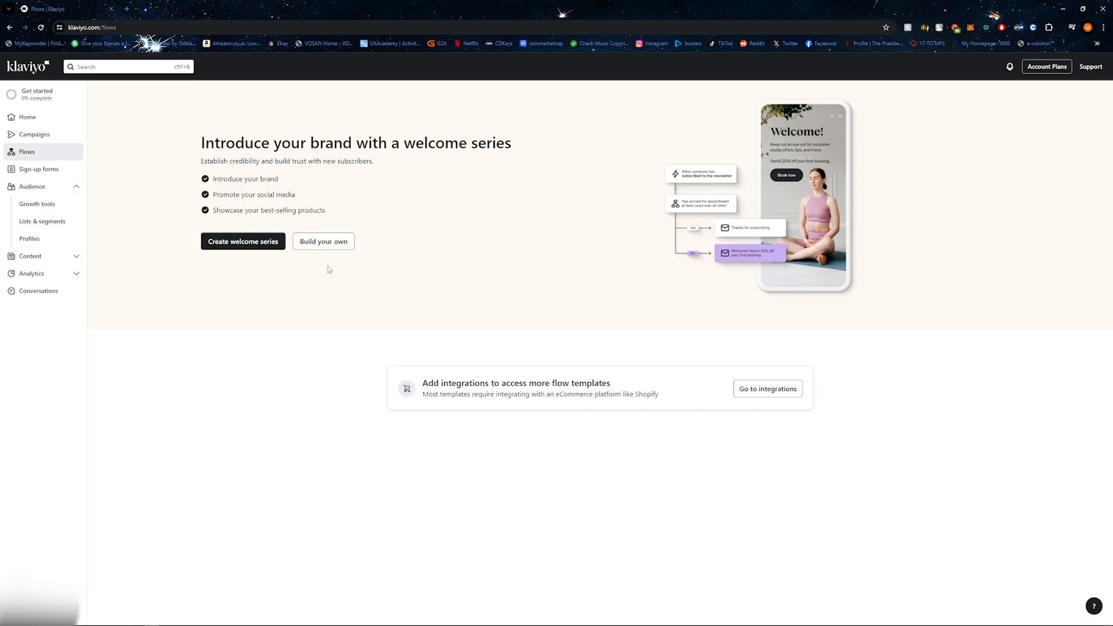
pyautogui.click(328, 246)
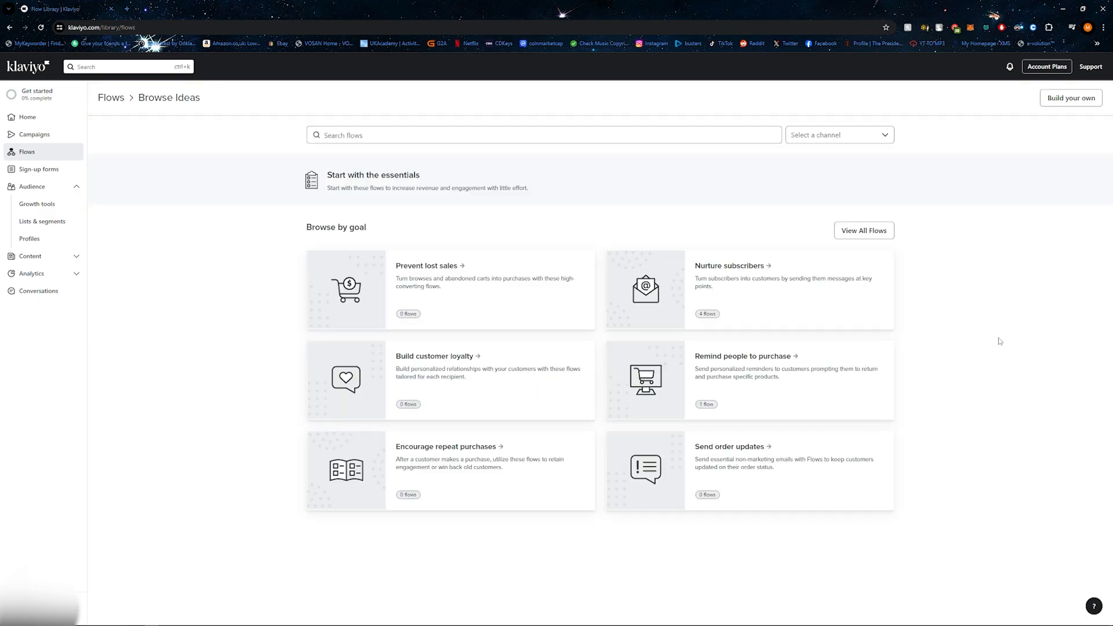
pyautogui.click(1061, 99)
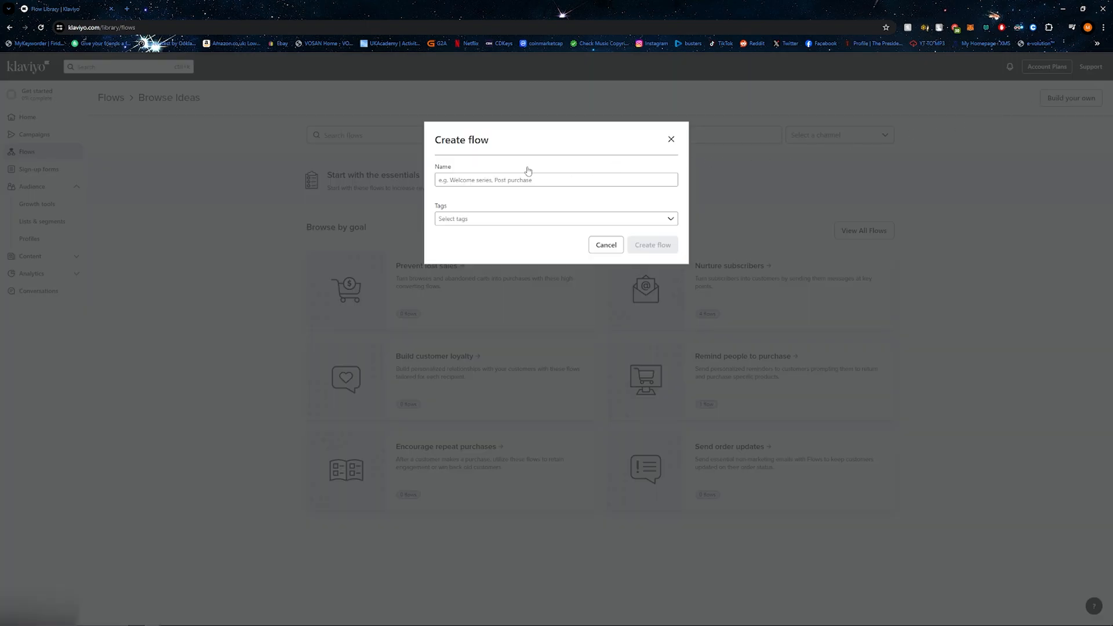
pyautogui.click(479, 180)
pyautogui.write('Welcome')
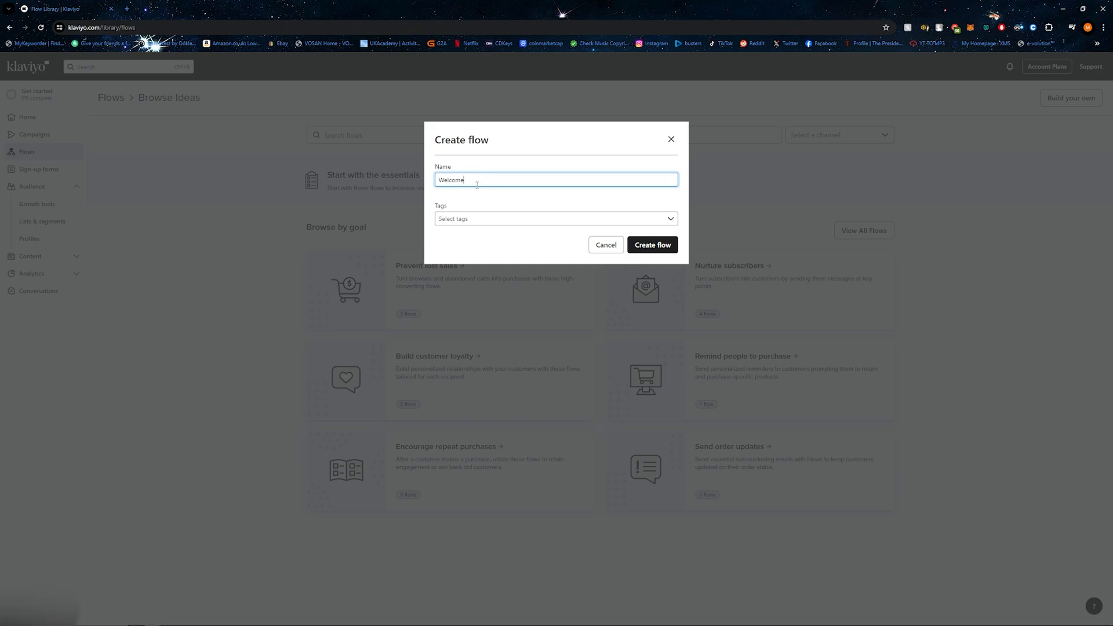
pyautogui.click(495, 219)
pyautogui.click(494, 219)
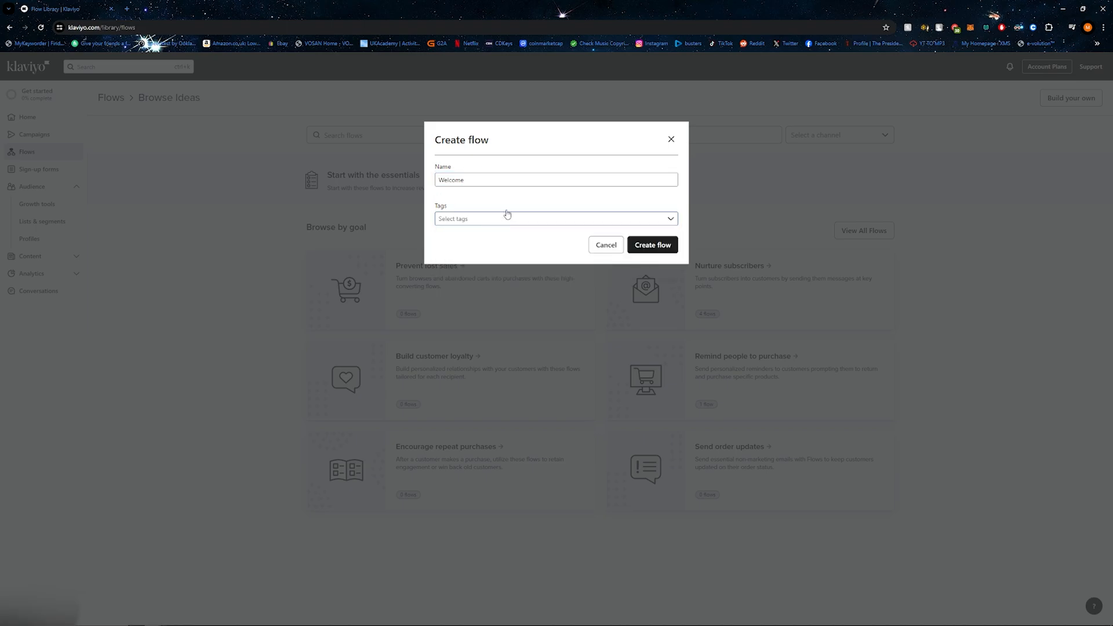
pyautogui.click(652, 245)
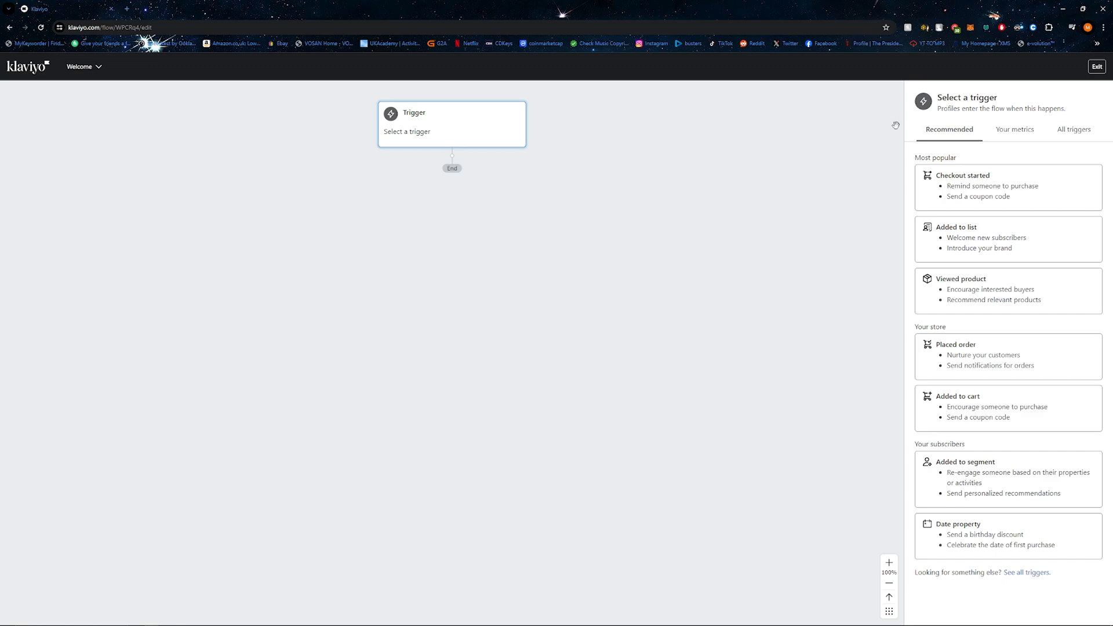
# Step: Set the flow's trigger to profiles being added to the Email List and save it
pyautogui.click(1083, 132)
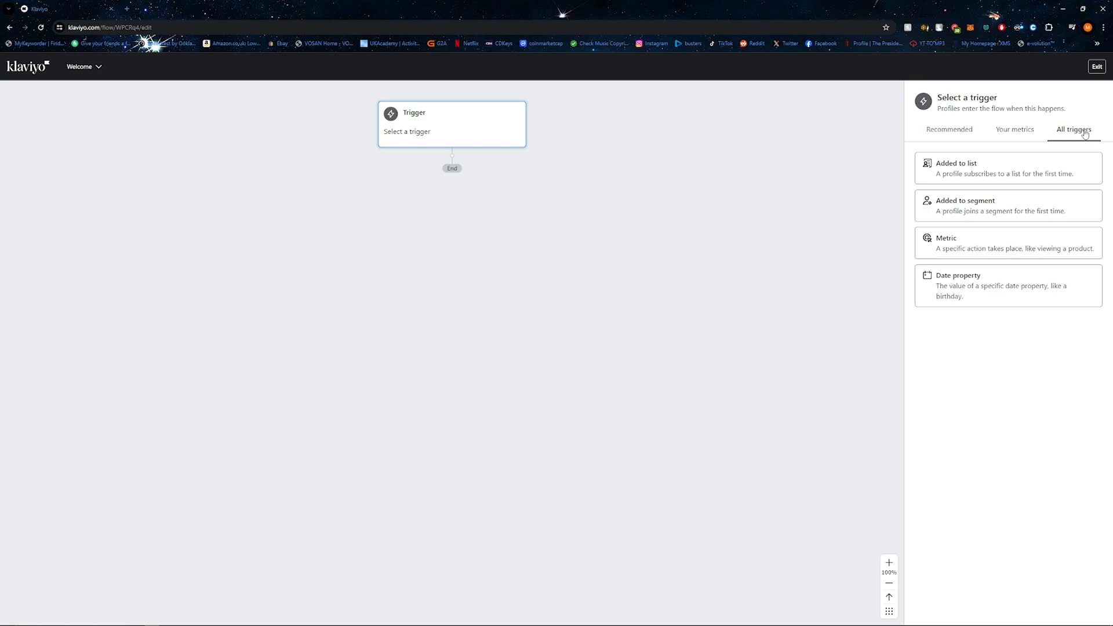
pyautogui.click(981, 172)
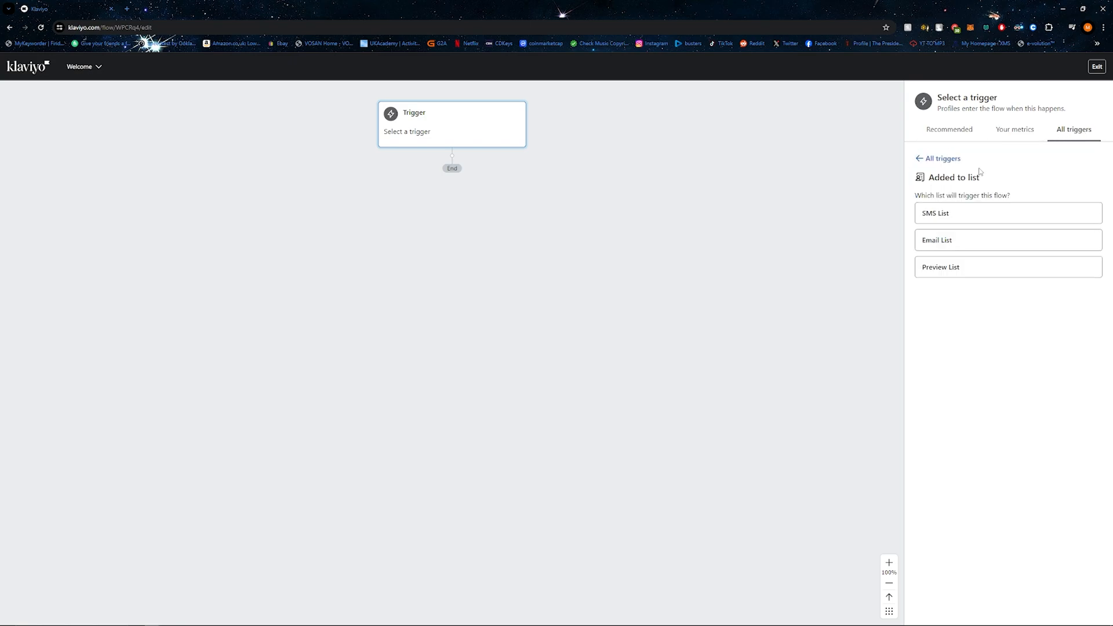
pyautogui.click(944, 240)
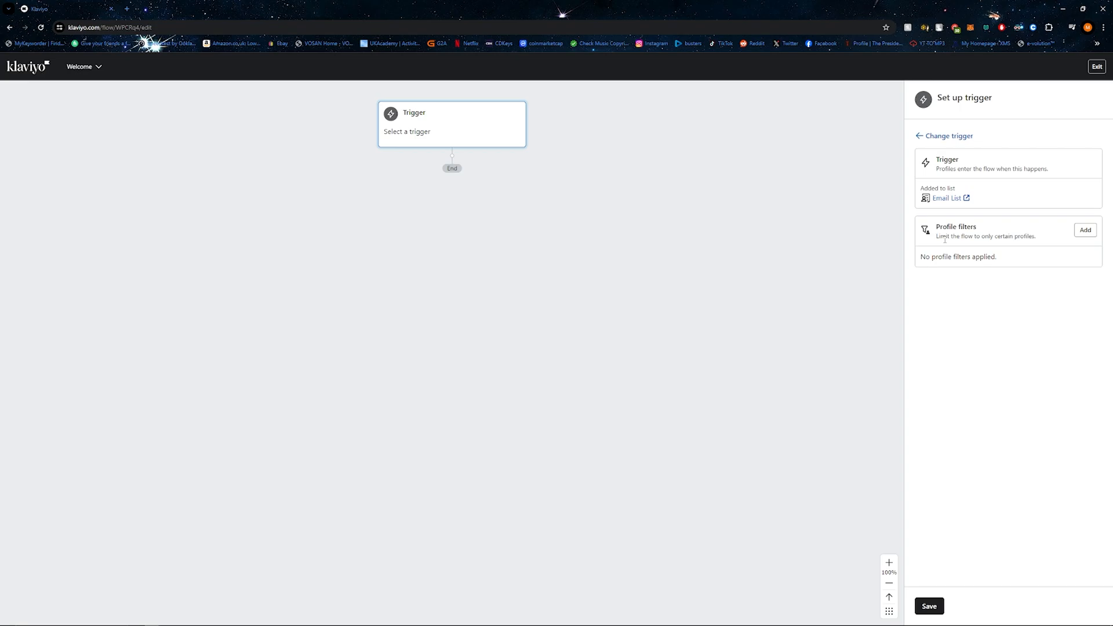
pyautogui.click(929, 606)
pyautogui.click(637, 269)
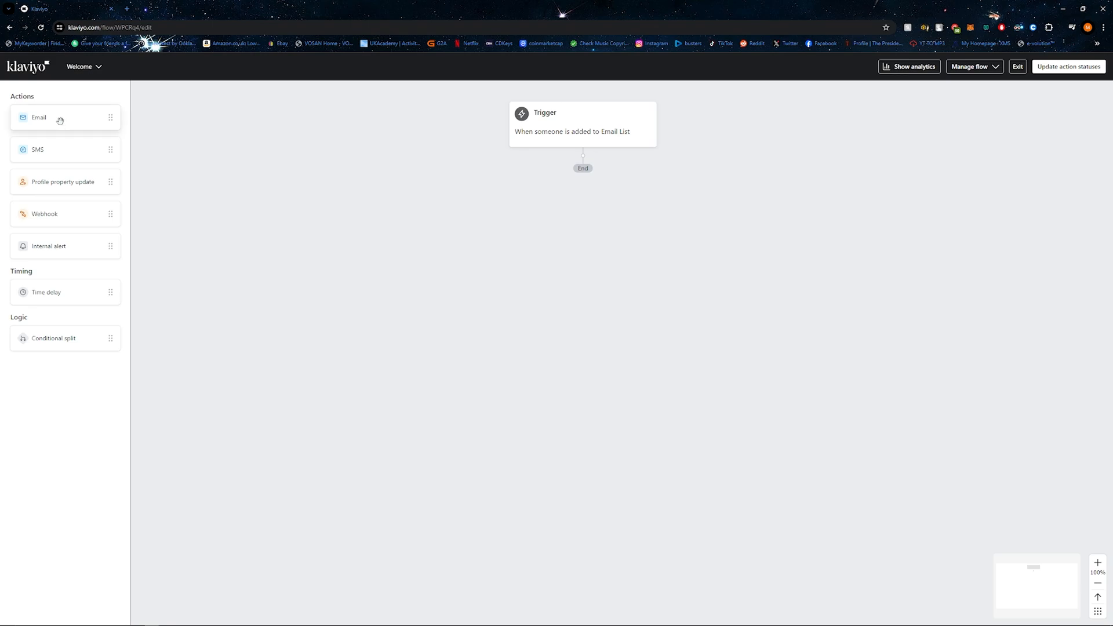
# Step: Add an email action below the trigger, give it a blank email template, and return to the flow
pyautogui.moveTo(60, 121); pyautogui.dragTo(566, 163)
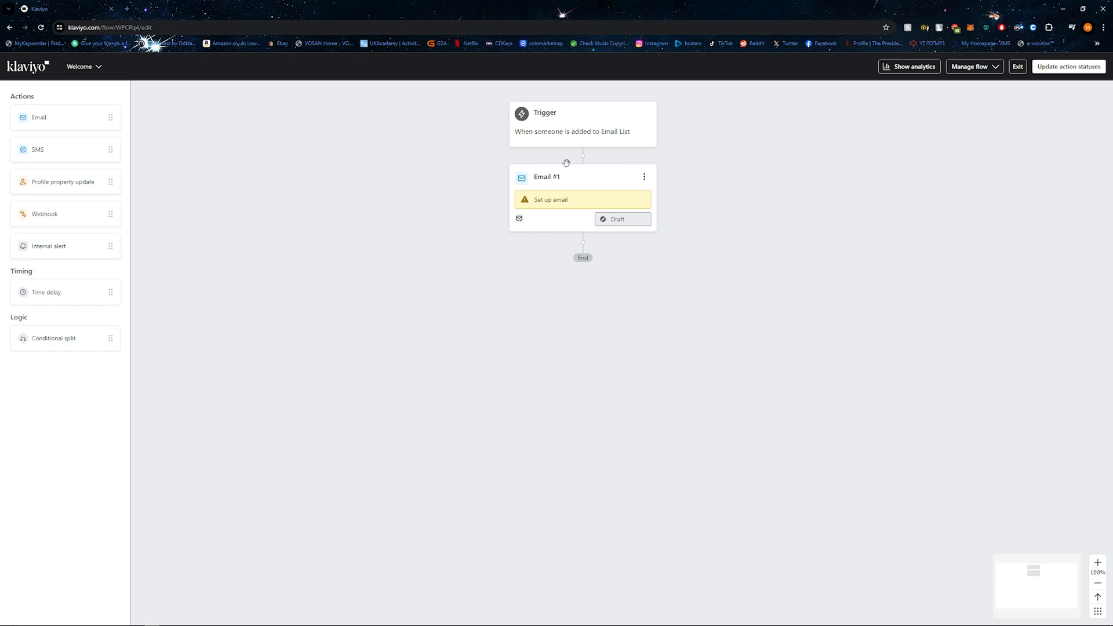
pyautogui.click(562, 192)
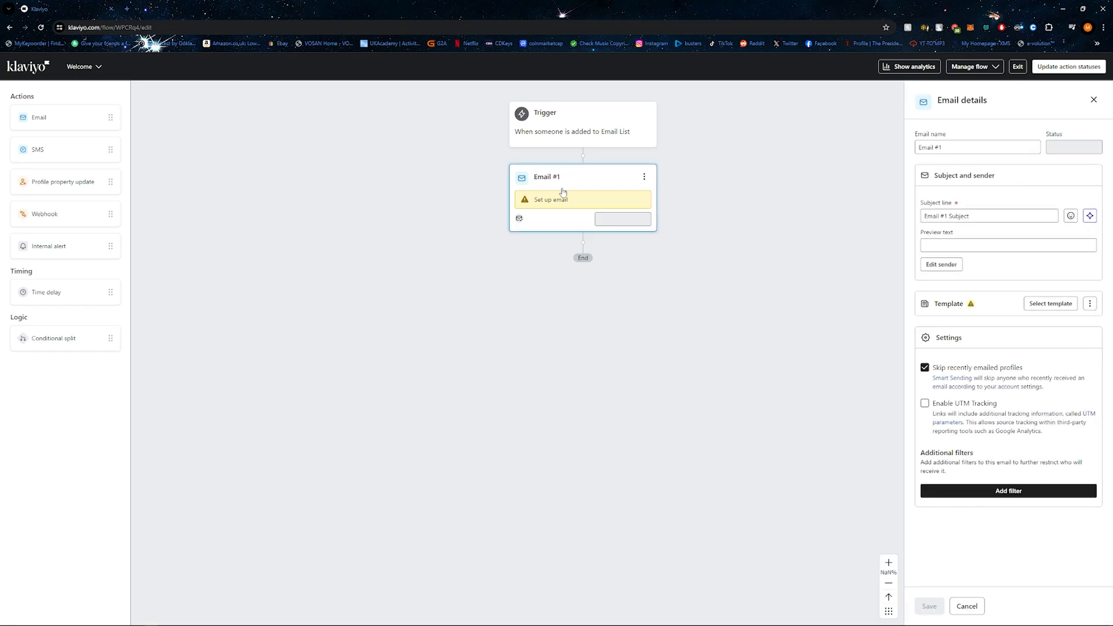
pyautogui.click(932, 238)
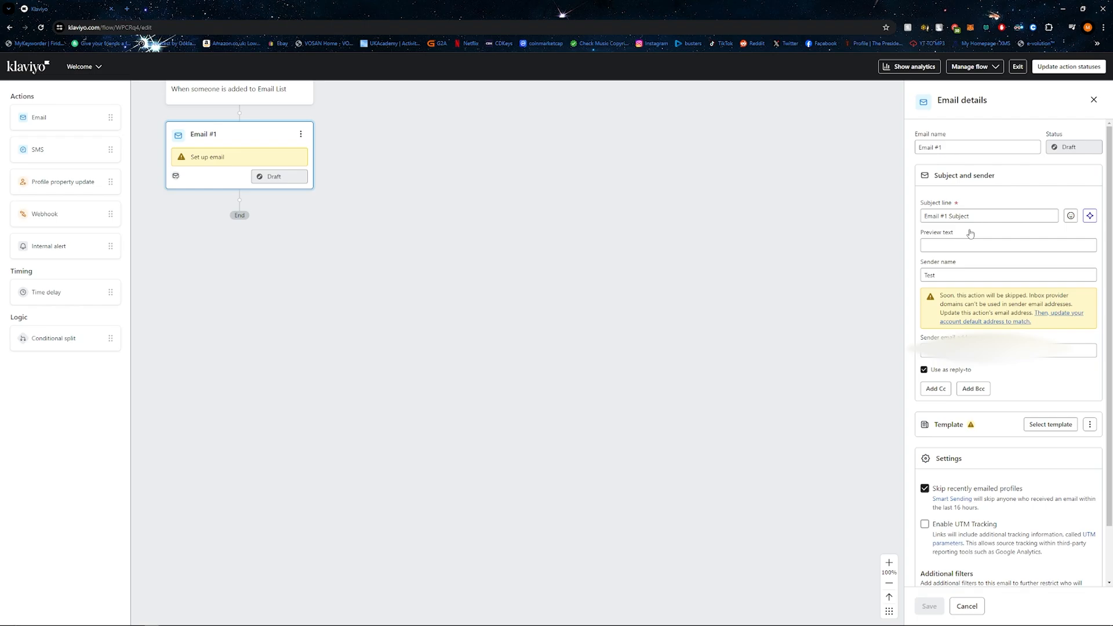
pyautogui.scroll(-1, 970, 233)
pyautogui.click(1046, 381)
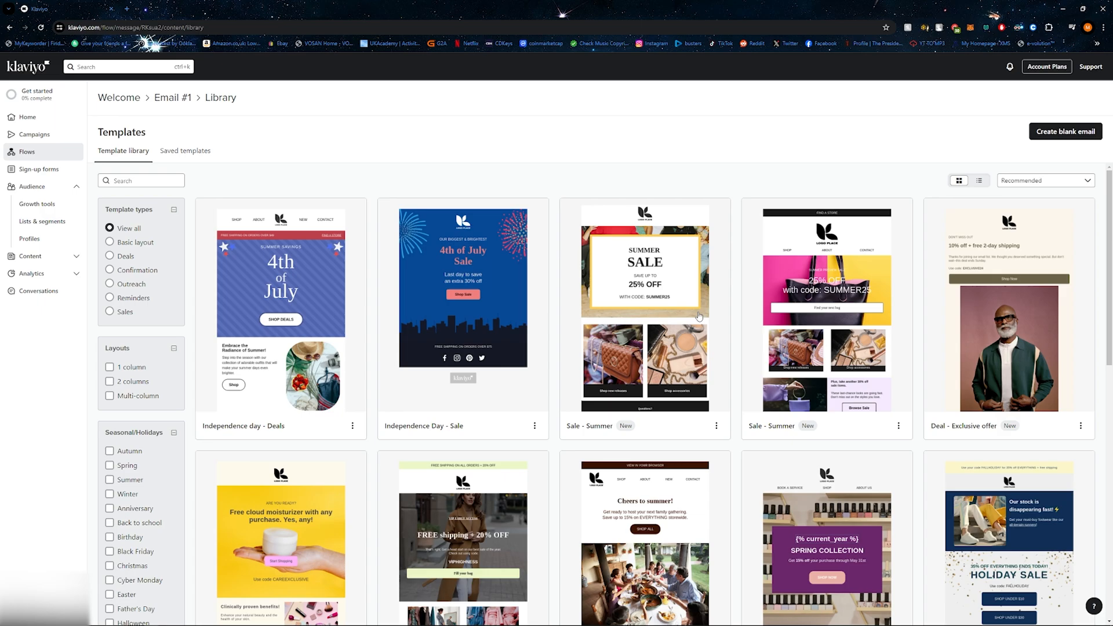
pyautogui.click(1065, 131)
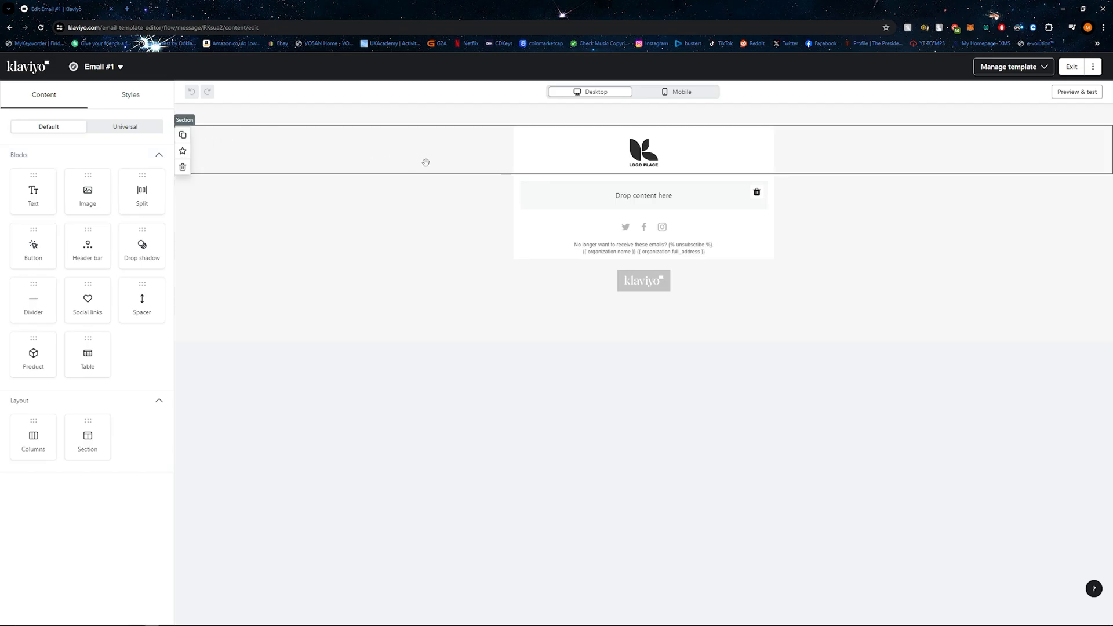
pyautogui.hotkey('alt', 'Left')
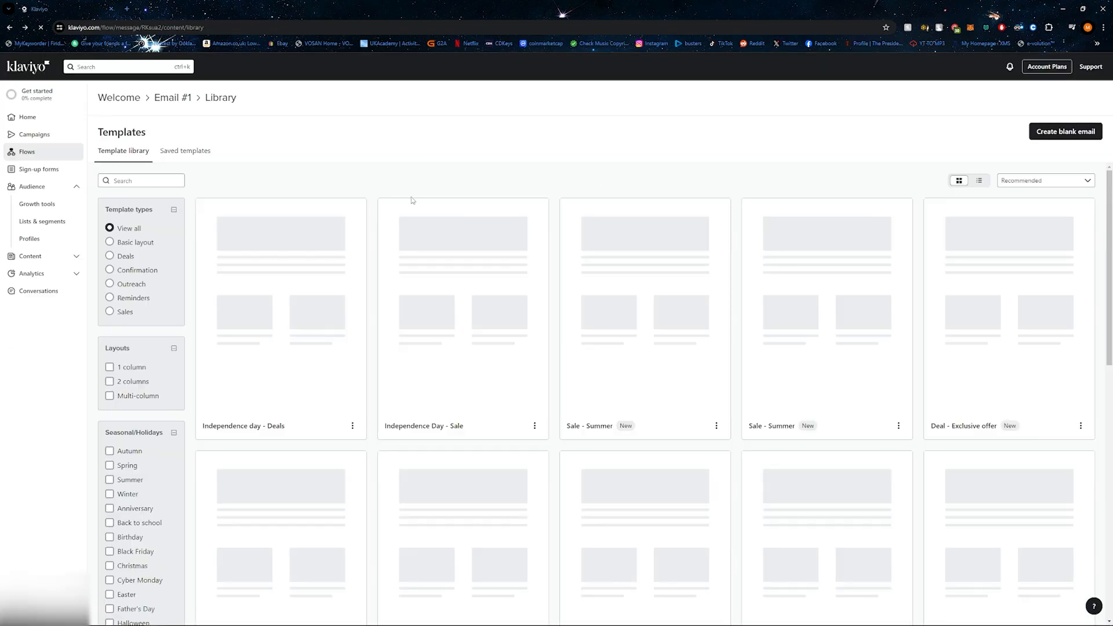
pyautogui.hotkey('alt', 'Left')
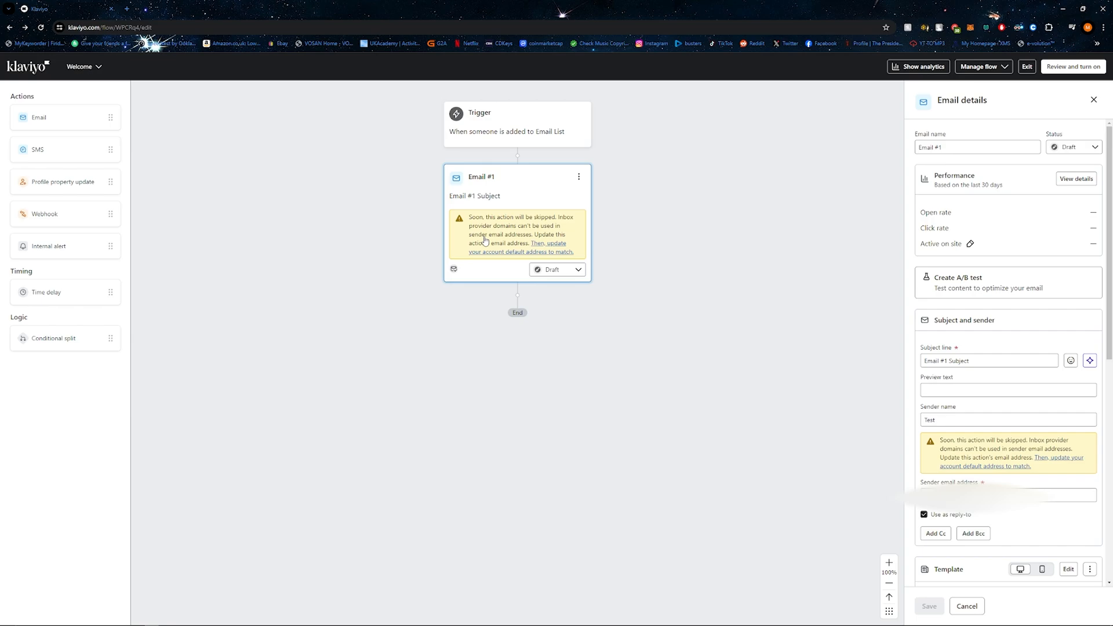
# Step: Rename the first email action to "Welcome"
pyautogui.write('Wer')
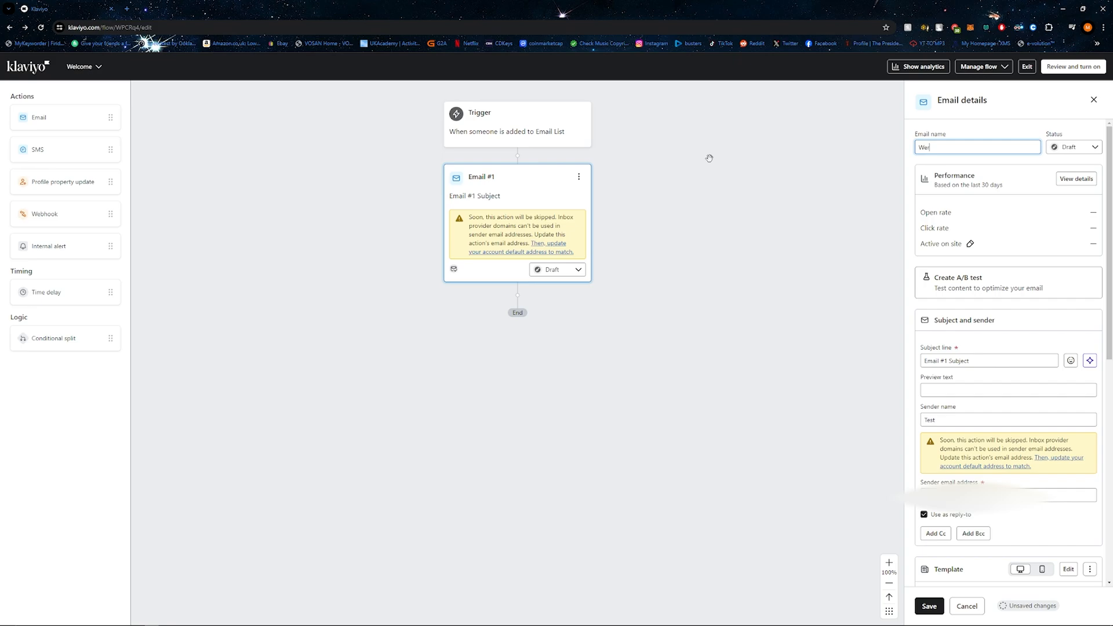
pyautogui.write('come')
pyautogui.click(708, 221)
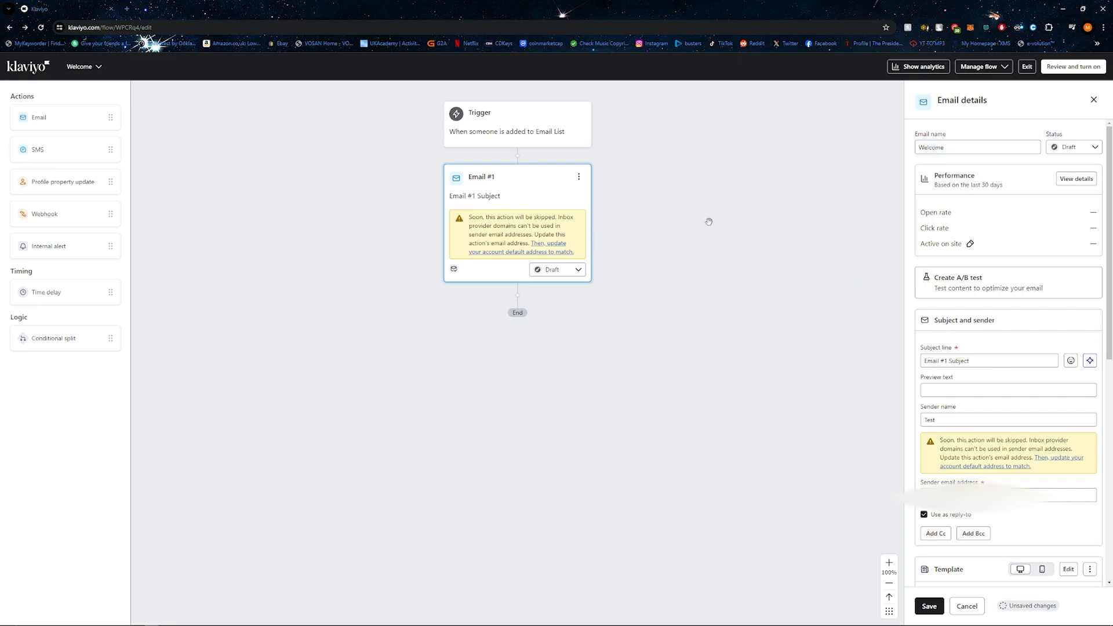
# Step: Set the Welcome email's subject line to "Welcome to our business" and its preview text to "Welcome!", and save the changes
pyautogui.tripleClick(984, 361)
pyautogui.write('Welcome to our')
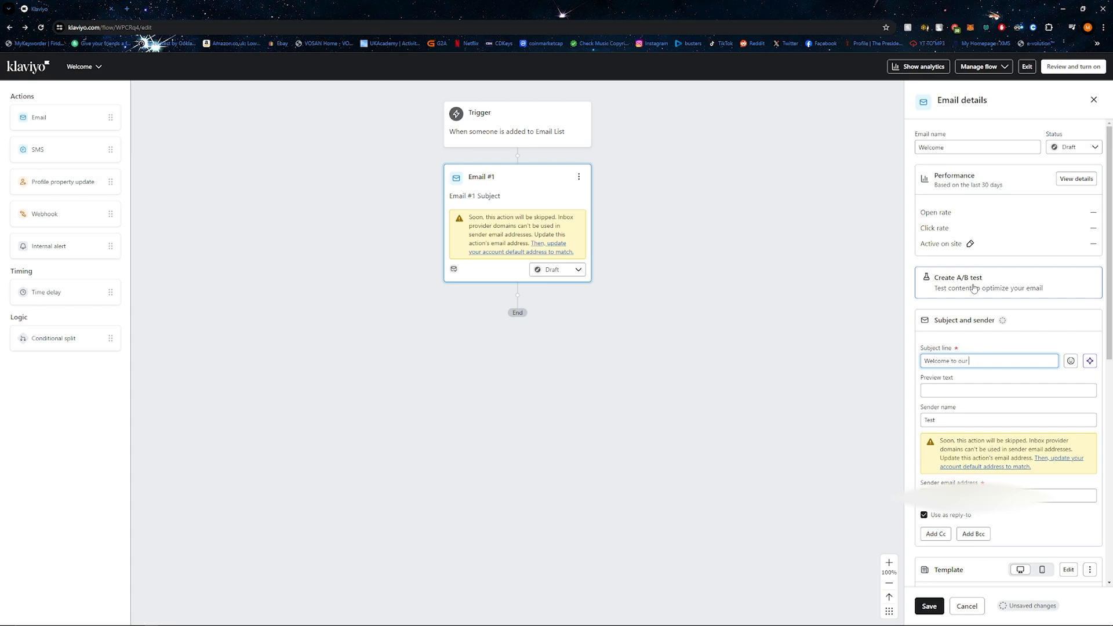
pyautogui.write(' business')
pyautogui.press('Tab')
pyautogui.press('Tab')
pyautogui.press('Tab')
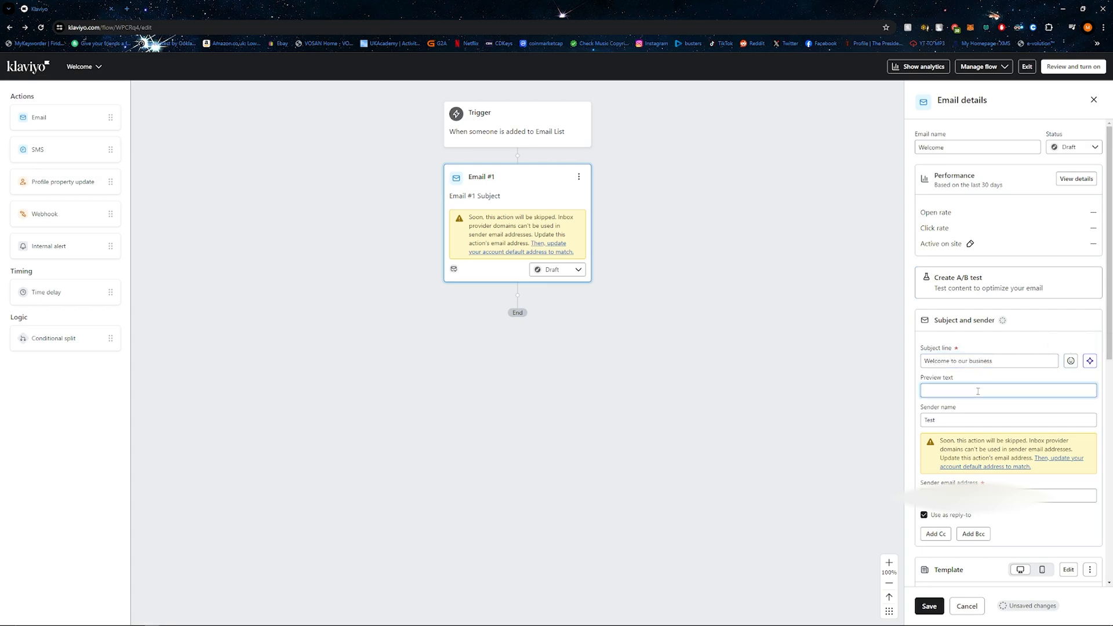
pyautogui.write('Welcome!')
pyautogui.click(929, 606)
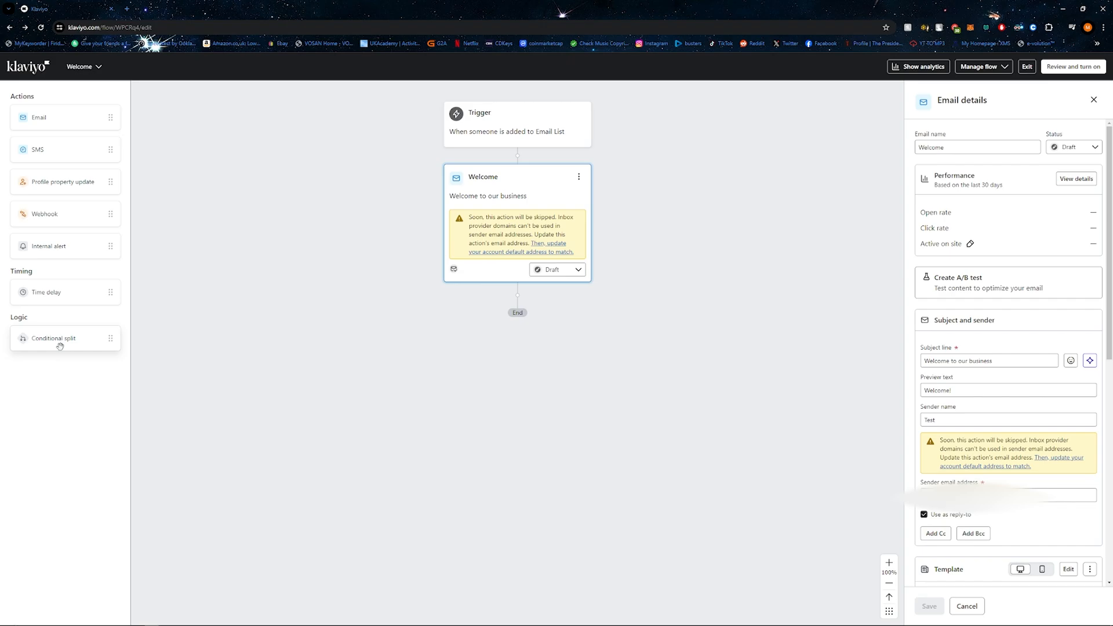
# Step: Add a conditional split after the Welcome email for people who have Opened Email at least once over all time, and save it
pyautogui.moveTo(60, 346); pyautogui.dragTo(519, 301)
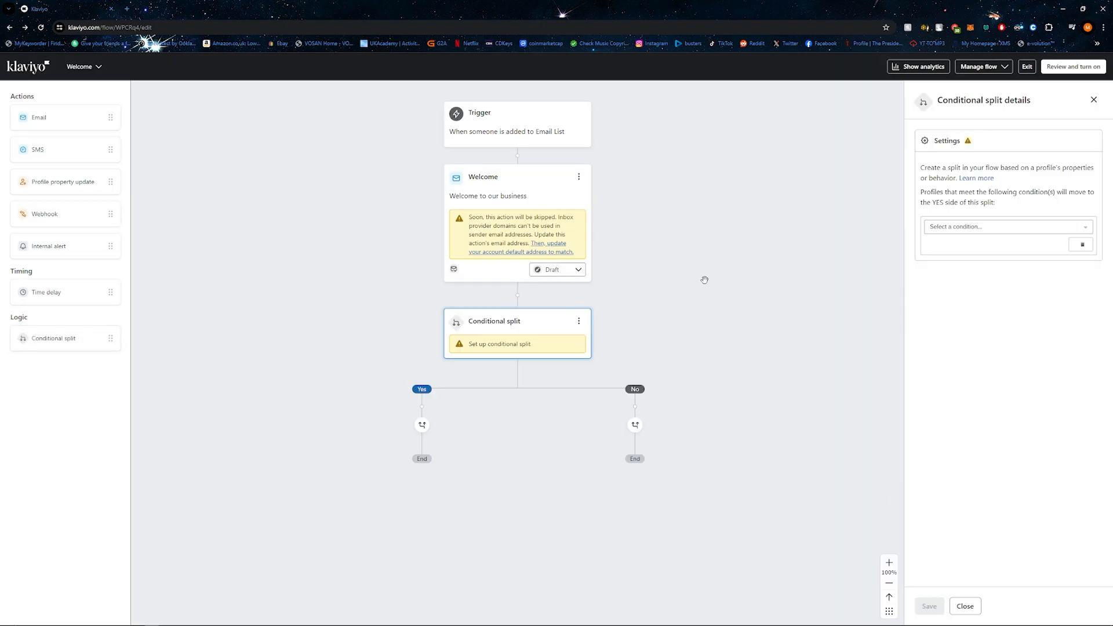
pyautogui.click(956, 231)
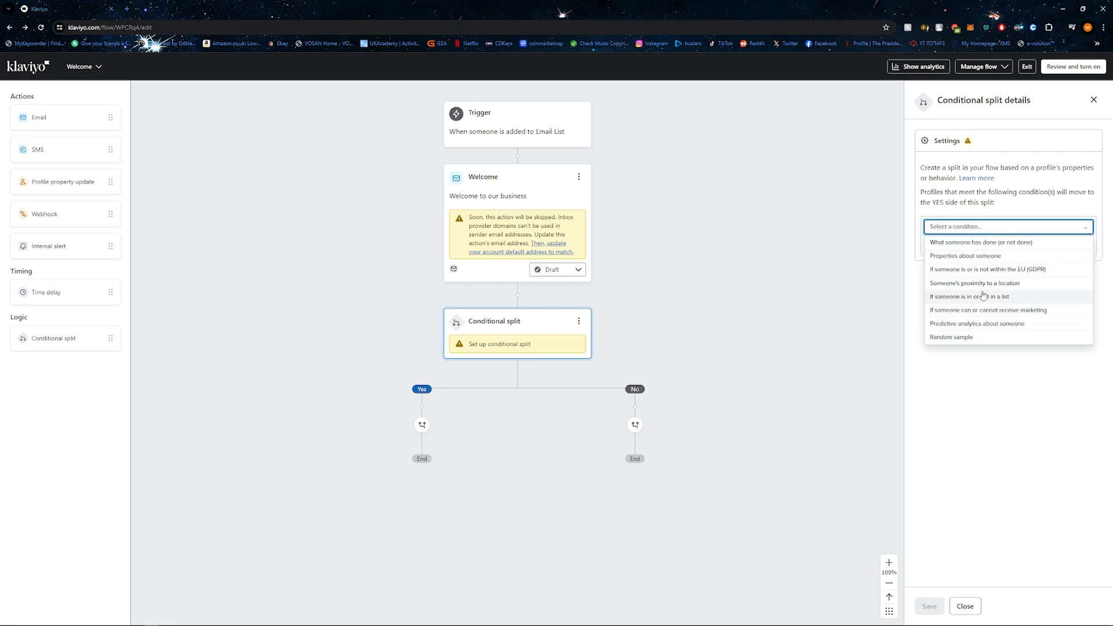
pyautogui.click(976, 243)
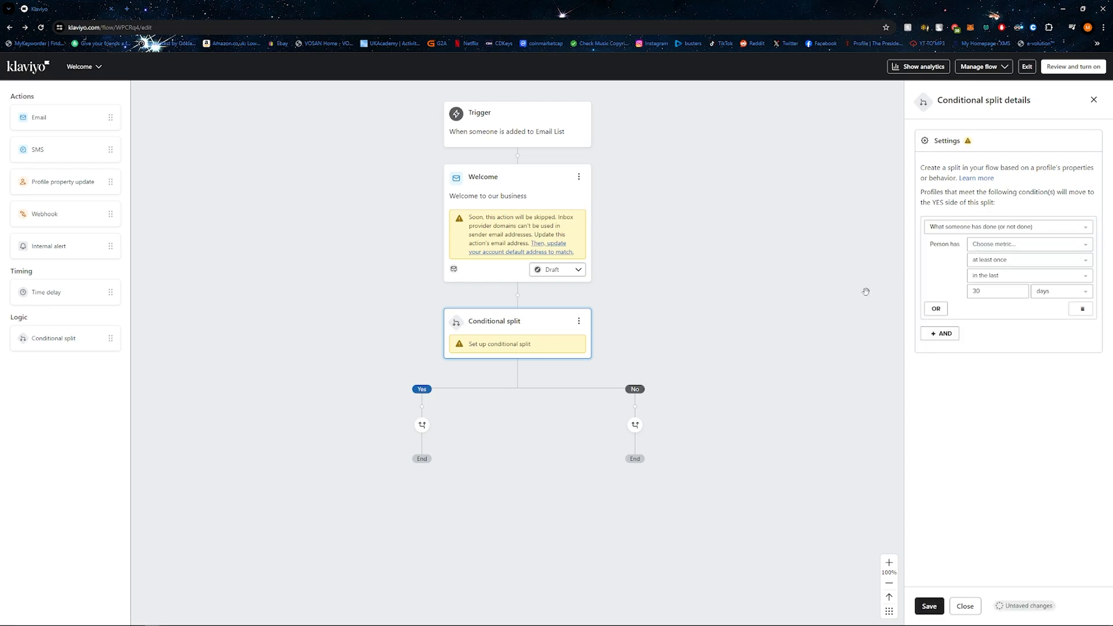
pyautogui.click(986, 246)
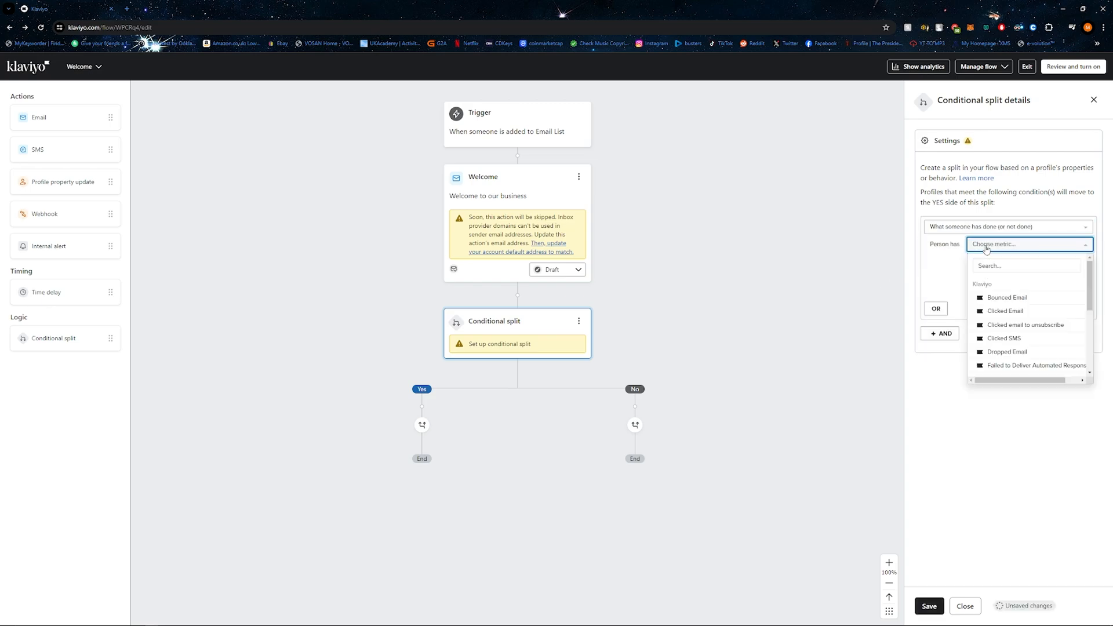
pyautogui.scroll(-3, 1024, 285)
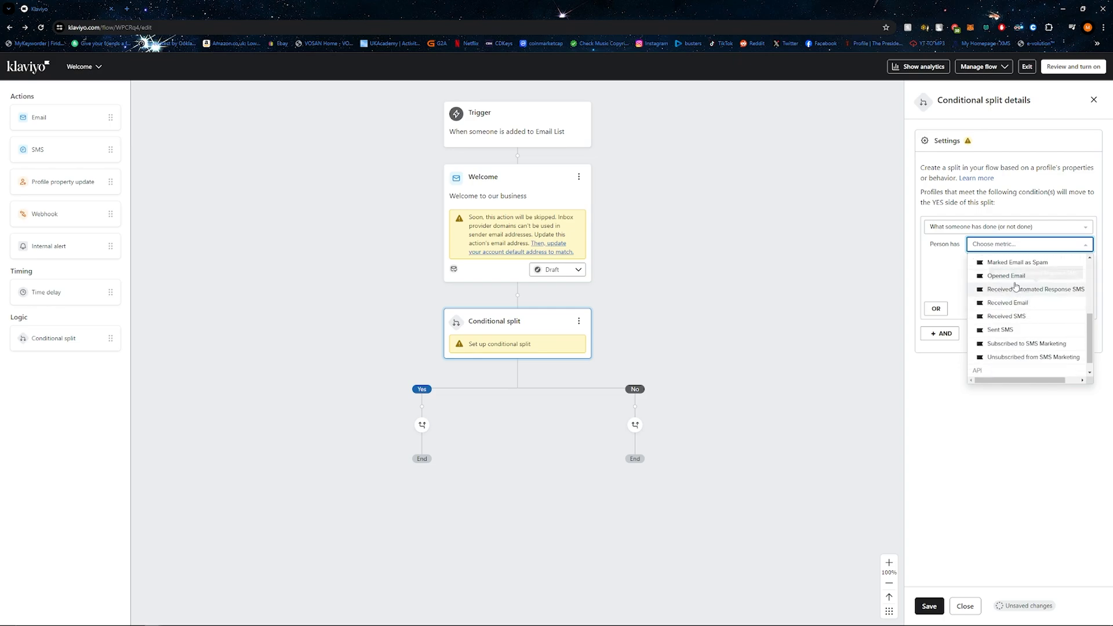
pyautogui.click(1011, 287)
pyautogui.click(1002, 263)
pyautogui.click(1002, 263)
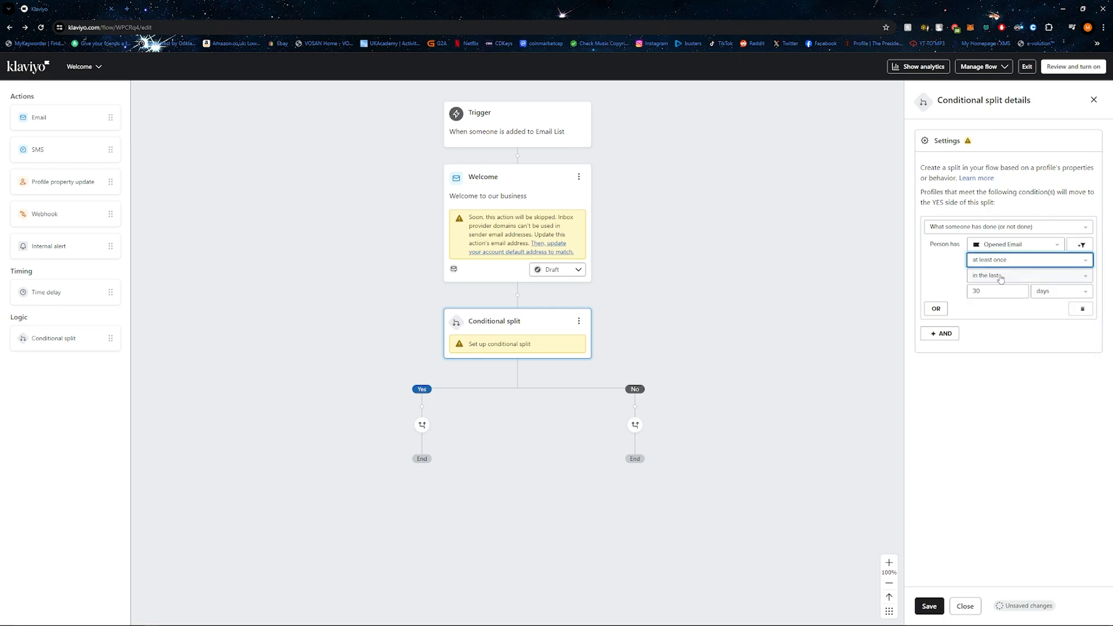
pyautogui.click(1000, 278)
pyautogui.click(998, 291)
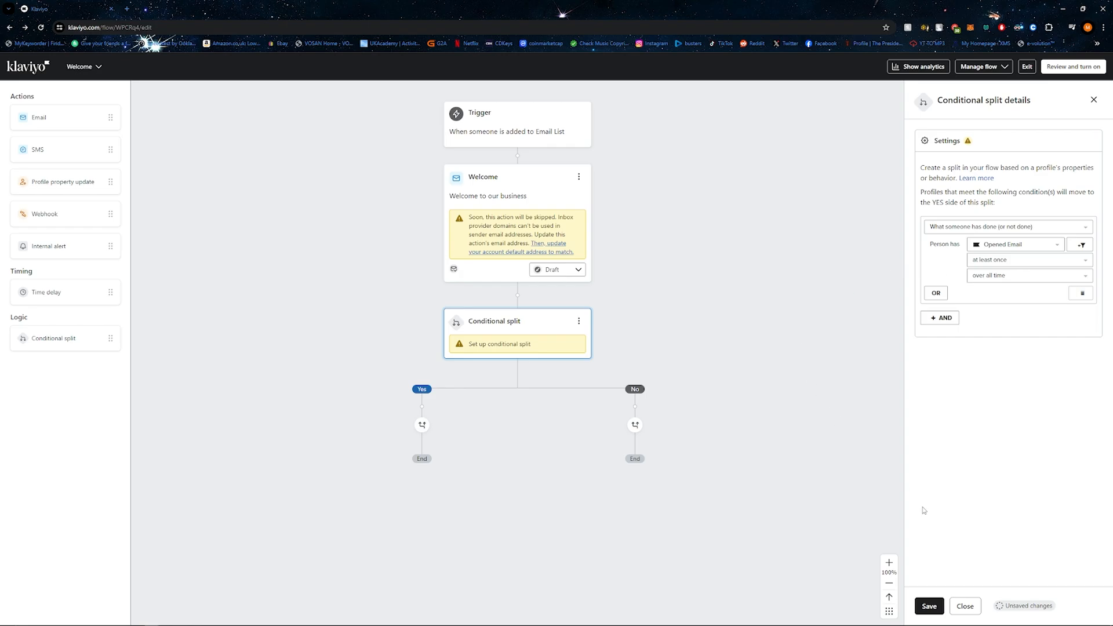
pyautogui.click(929, 606)
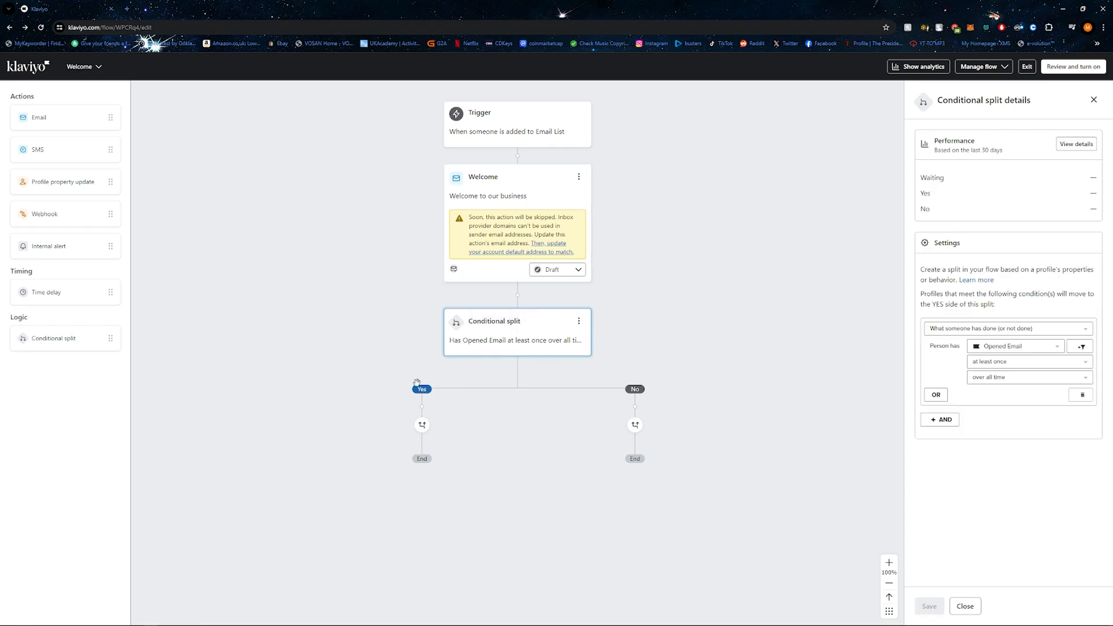
# Step: Add an email to the split's Yes branch with "Check out this product" as both name and subject line, and save it
pyautogui.moveTo(32, 125); pyautogui.dragTo(417, 409)
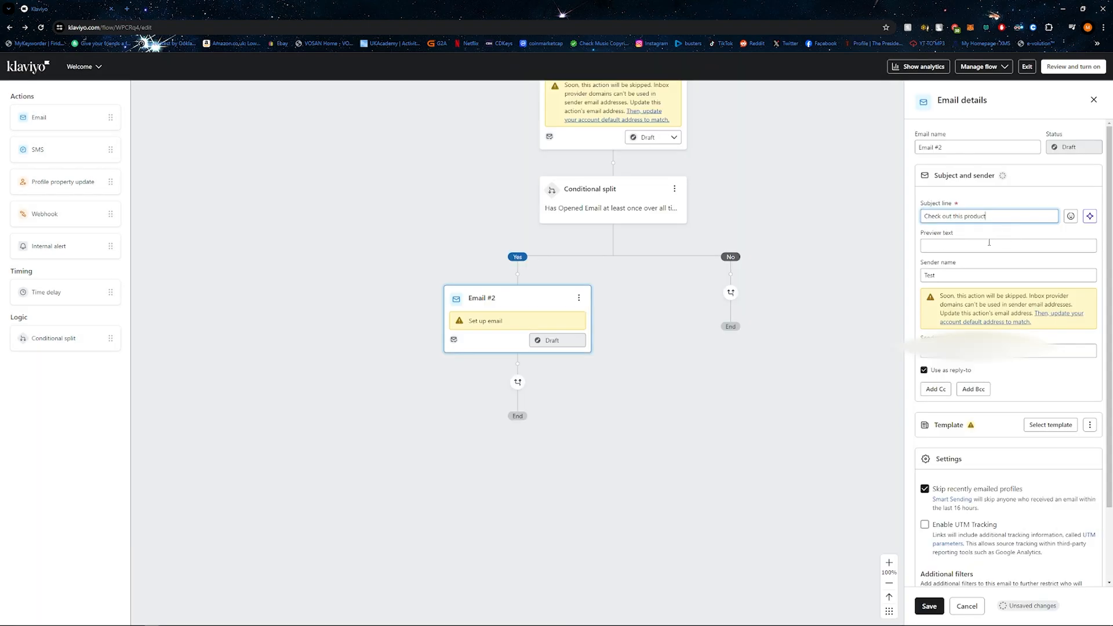
pyautogui.click(926, 605)
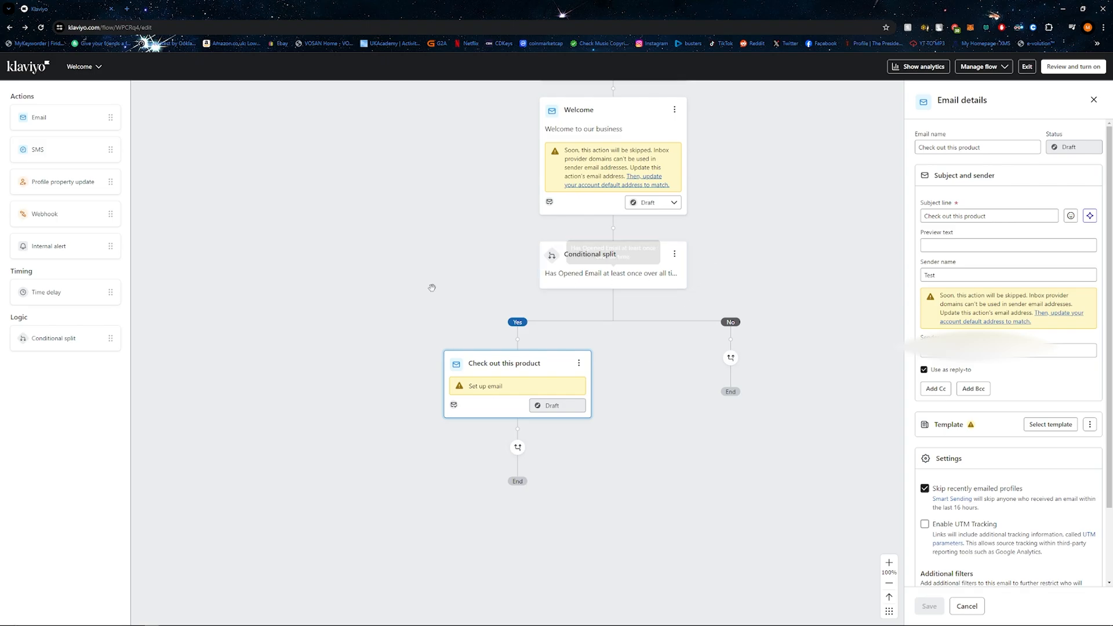
# Step: Add a 7-day time delay to the split's No branch and place an email action after it
pyautogui.moveTo(58, 296); pyautogui.dragTo(710, 342)
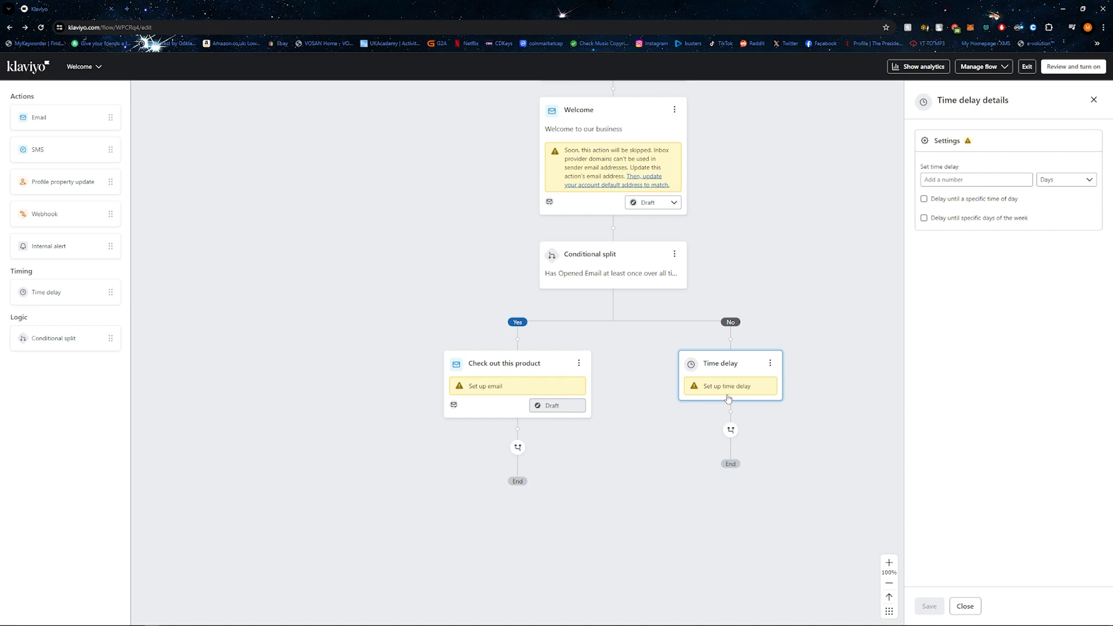
pyautogui.click(964, 181)
pyautogui.write('7')
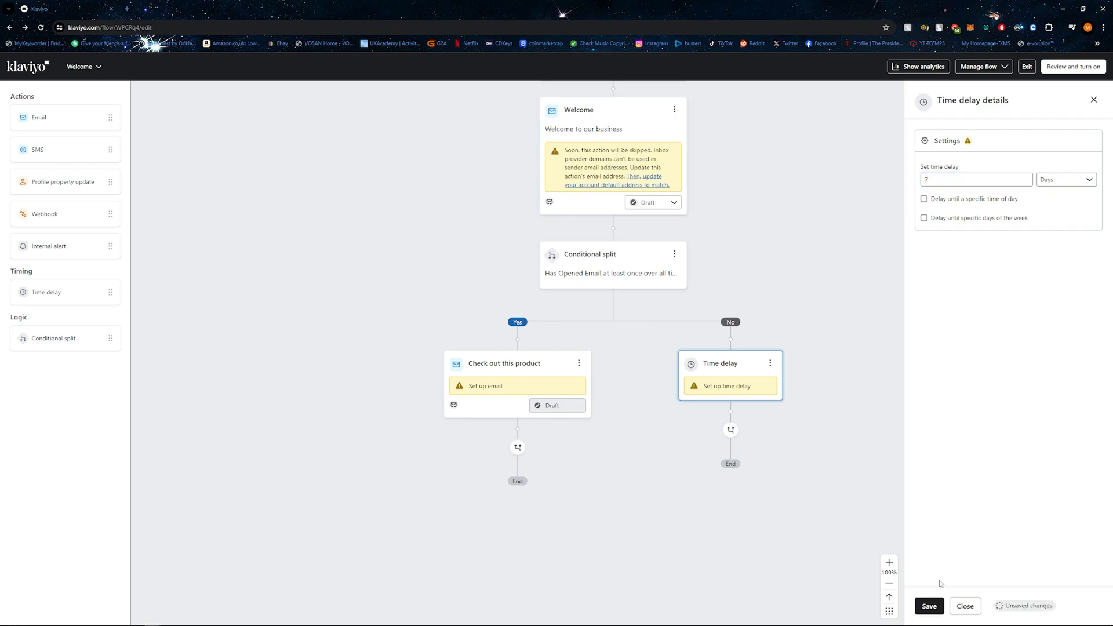
pyautogui.click(930, 605)
pyautogui.moveTo(39, 117); pyautogui.dragTo(728, 420)
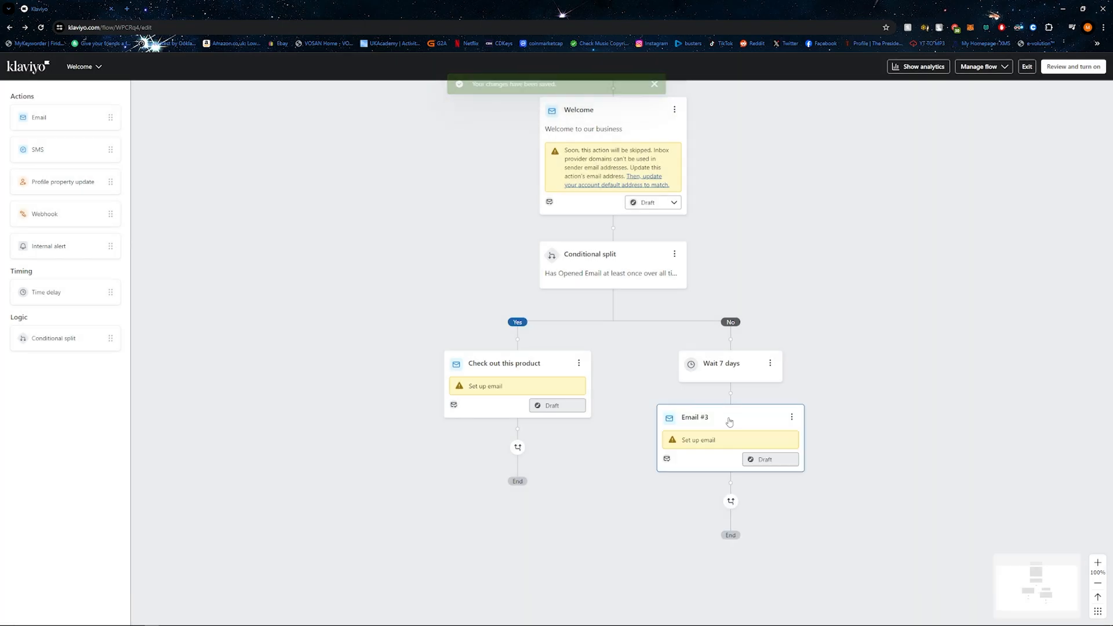
# Step: Give the No branch email the subject line "Doubting whether to buy from us? Check out our customer feedback", save it, and close its details
pyautogui.write('Doubting whether to')
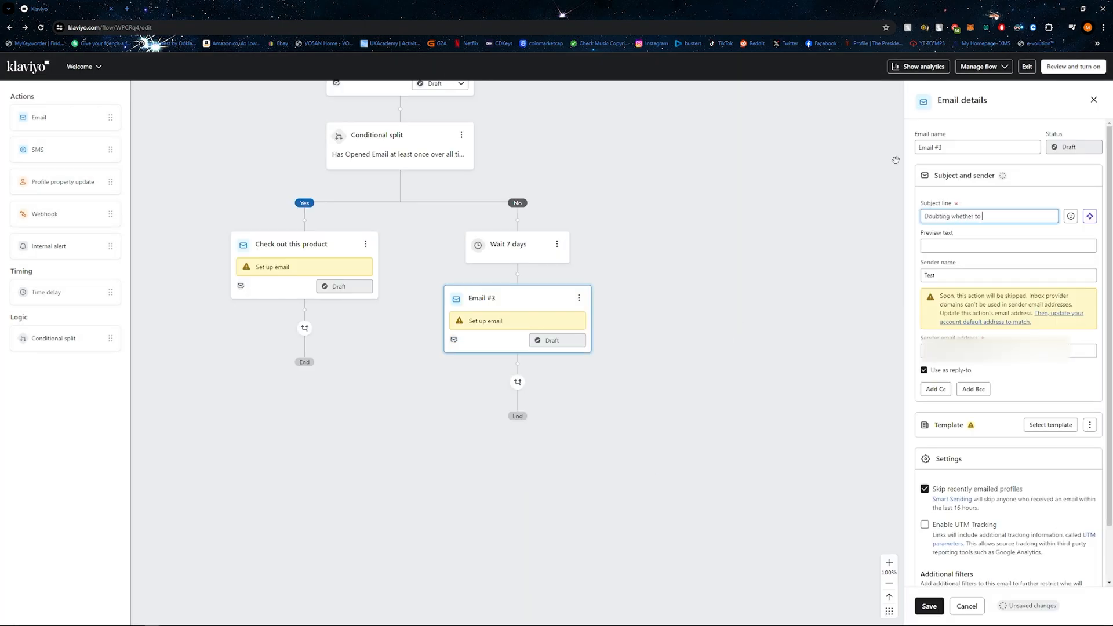
pyautogui.write(' buy from us? CHeck out our customer')
pyautogui.click(1015, 243)
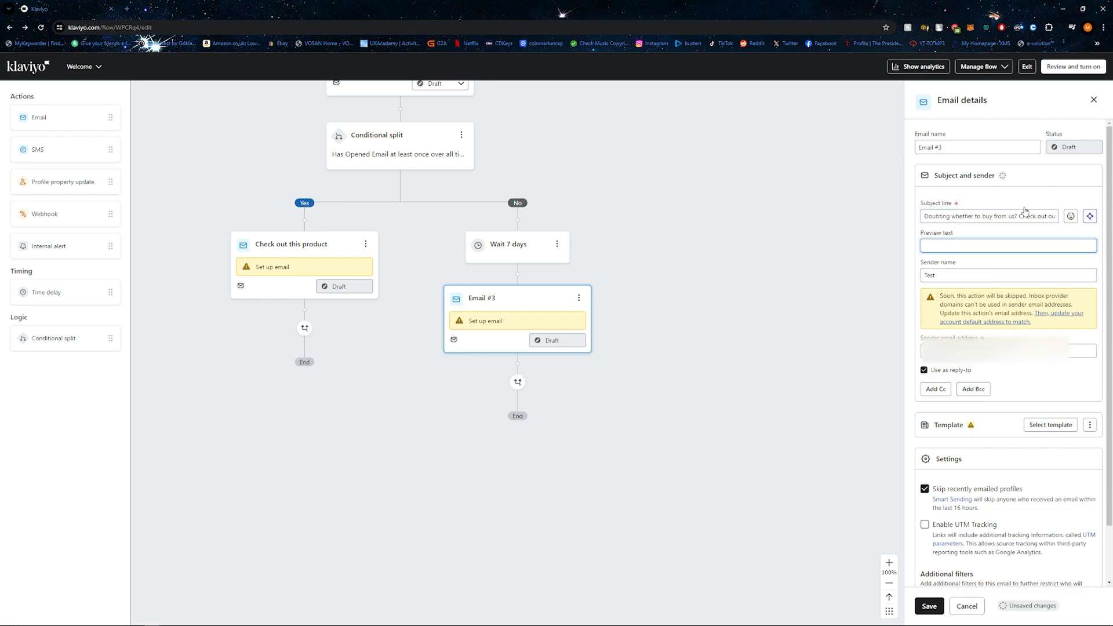
pyautogui.click(1050, 214)
pyautogui.press('BackSpace')
pyautogui.write('h')
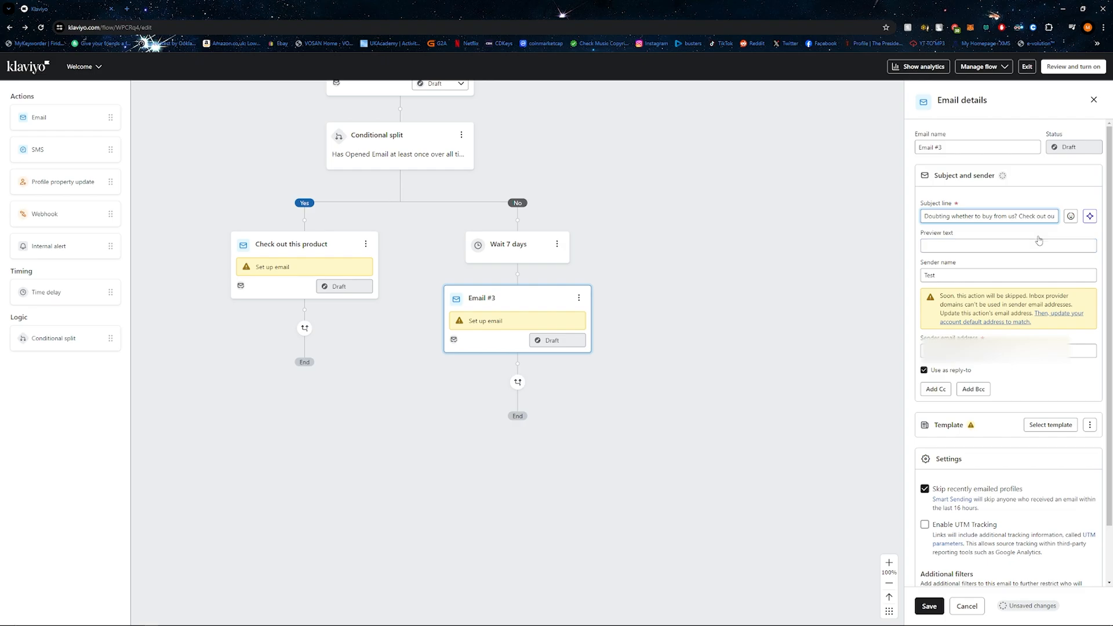
pyautogui.click(1018, 385)
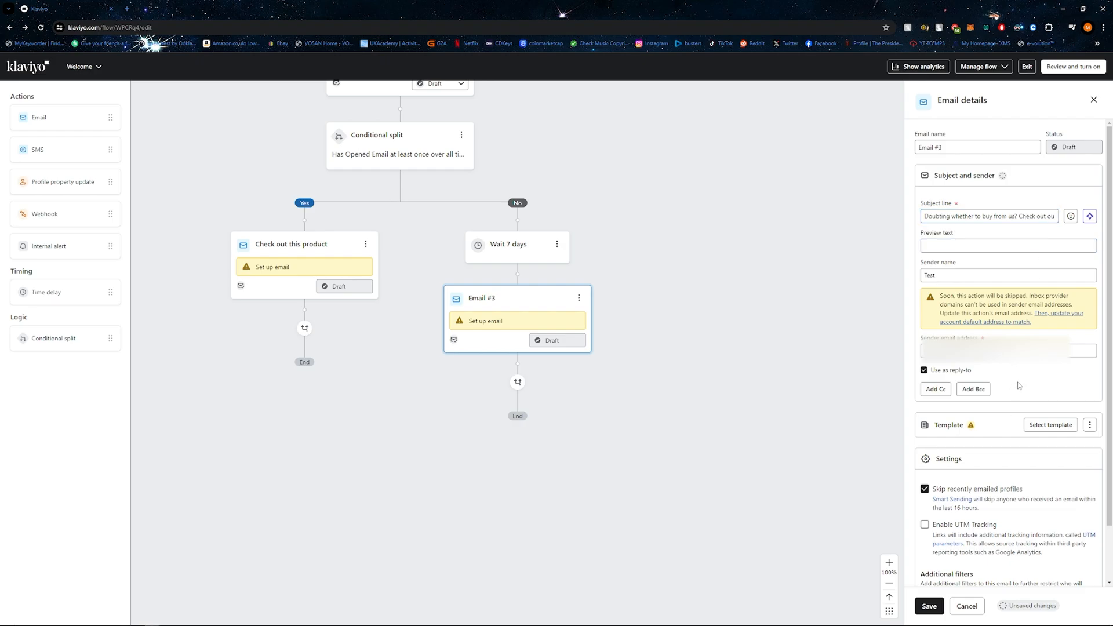
pyautogui.scroll(-1, 976, 496)
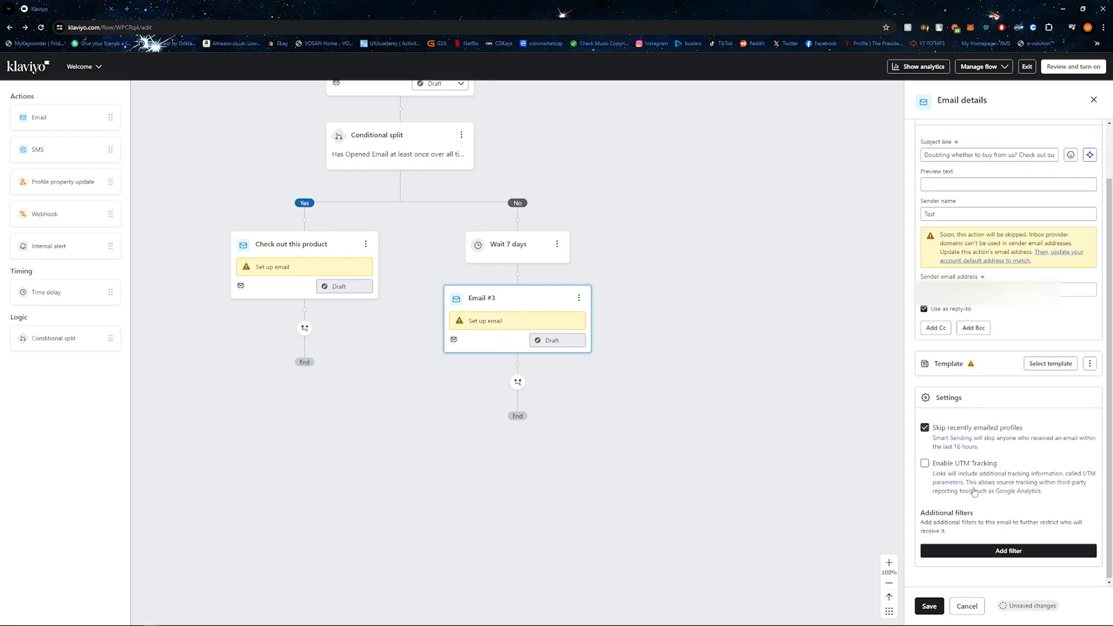
pyautogui.click(930, 605)
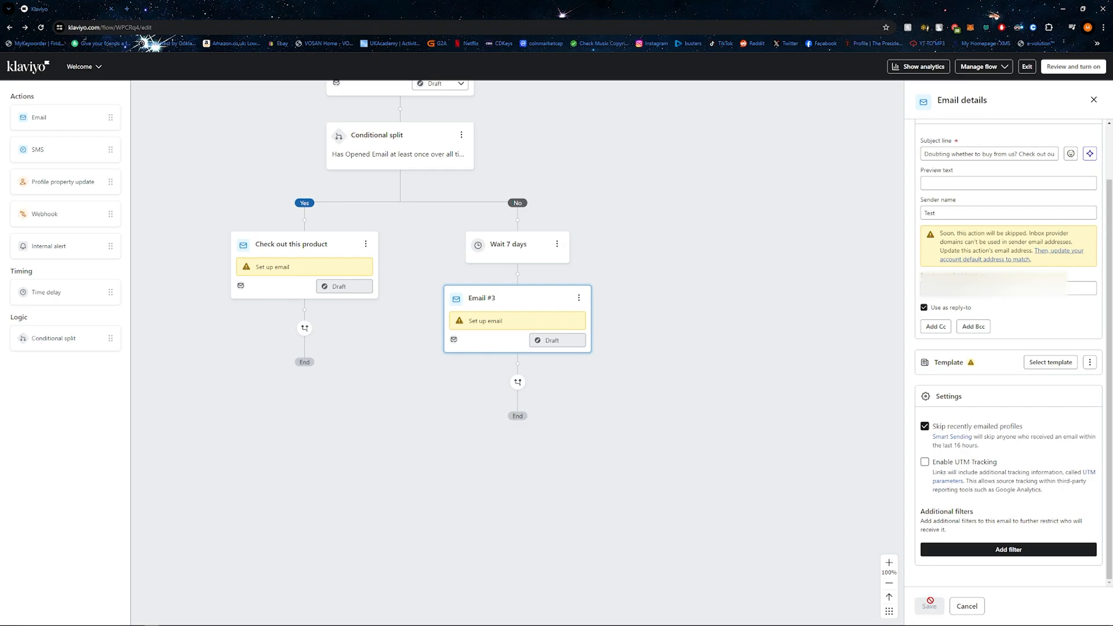
pyautogui.click(1093, 101)
# Step: Review and turn on the flow with the action status set to Manual, and exit to the flows list
pyautogui.scroll(3, 718, 326)
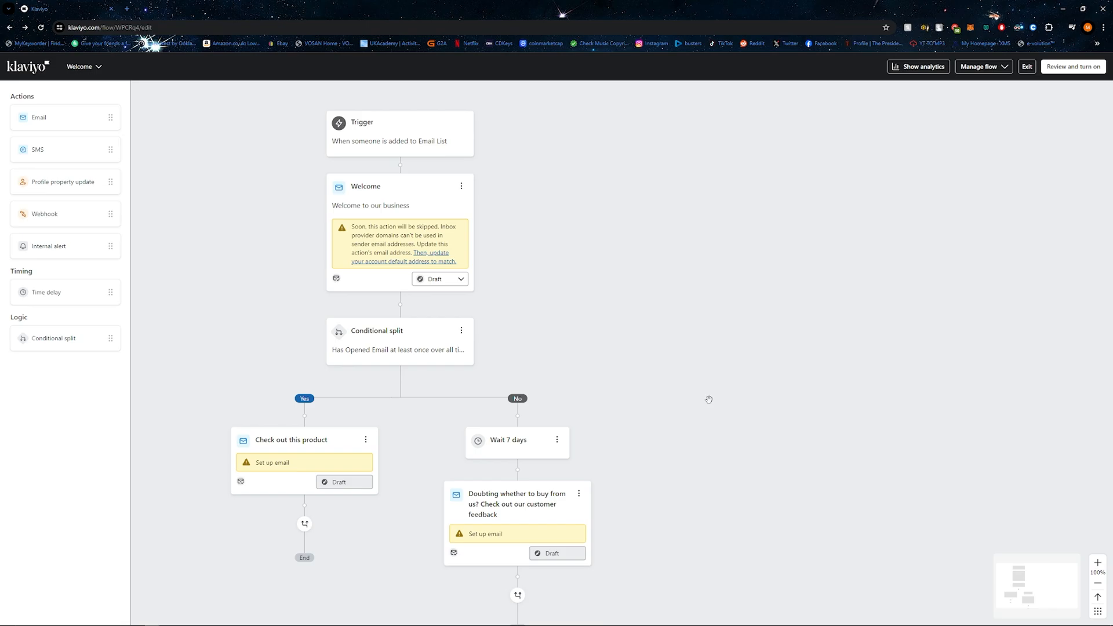
pyautogui.click(1055, 70)
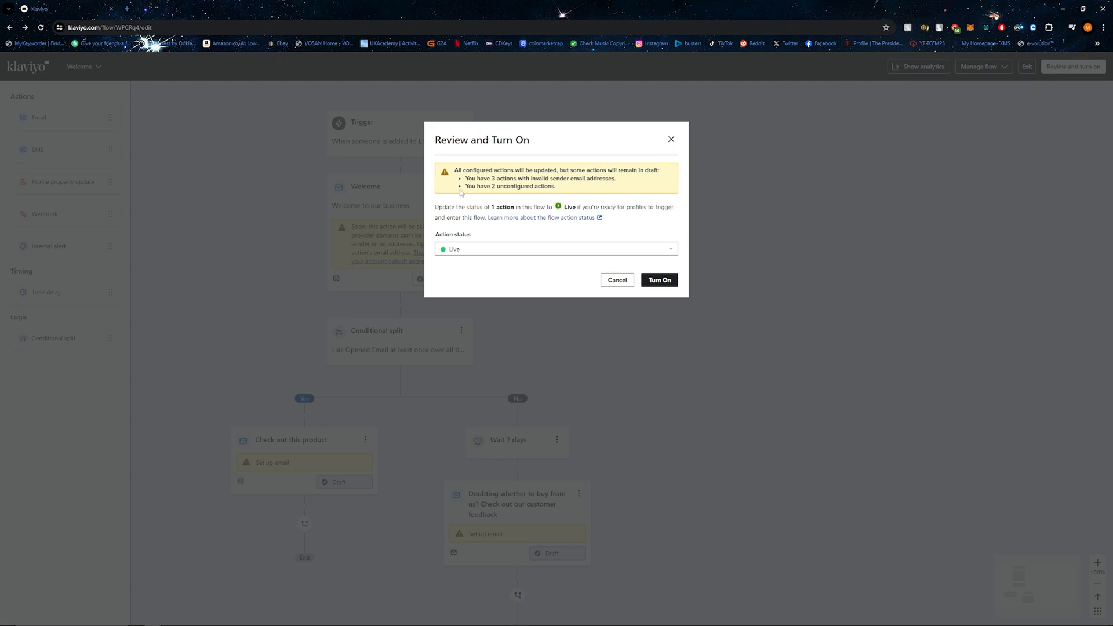
pyautogui.click(490, 248)
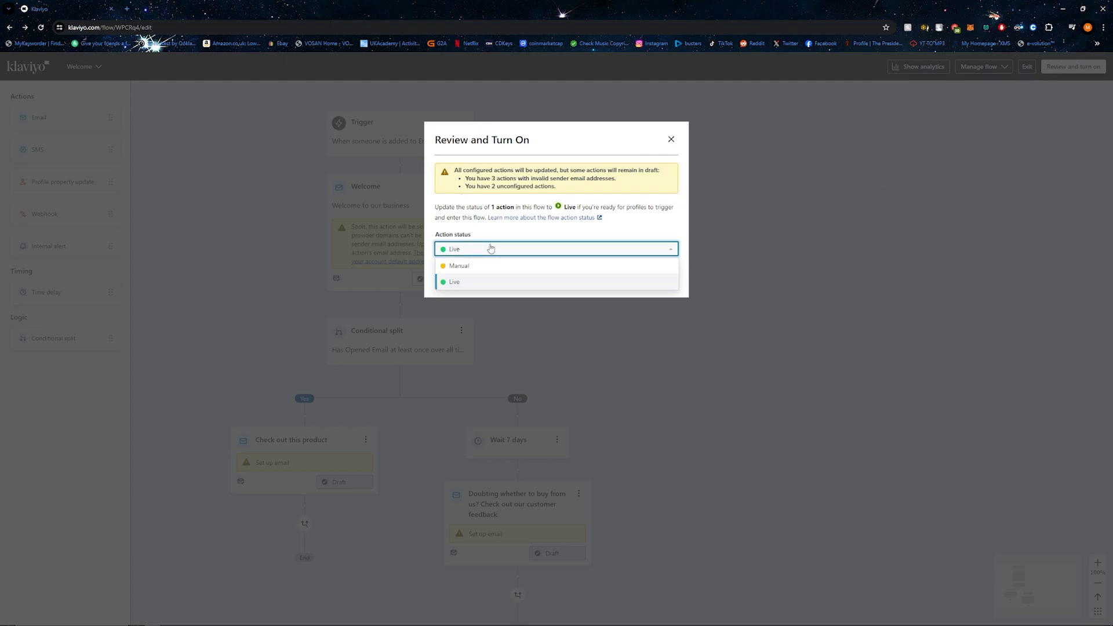
pyautogui.click(460, 266)
pyautogui.click(664, 283)
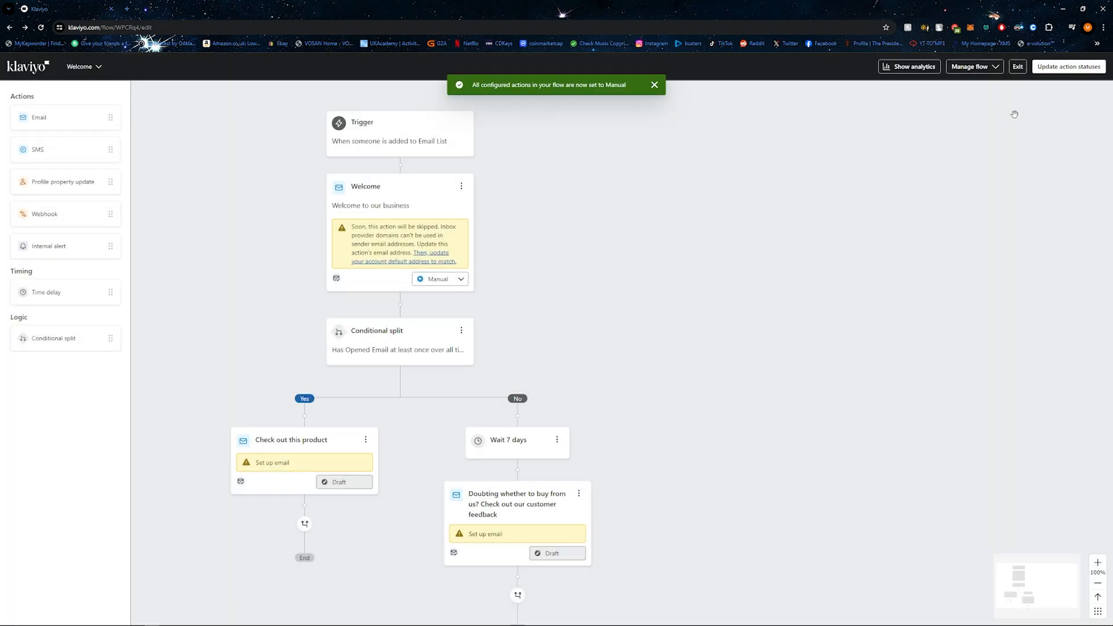
pyautogui.click(1017, 66)
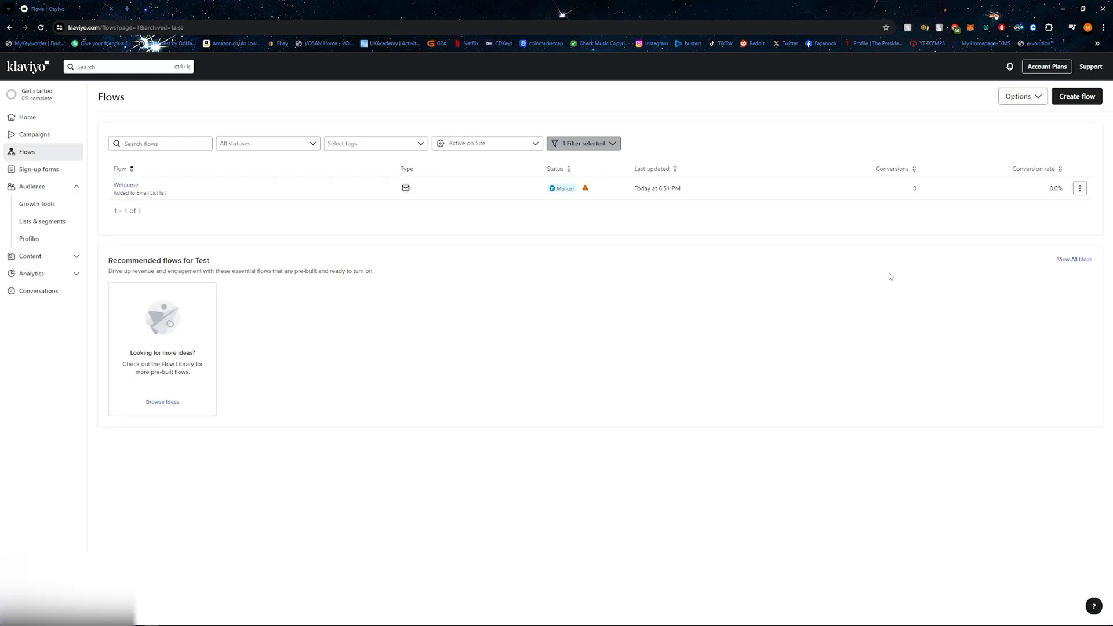